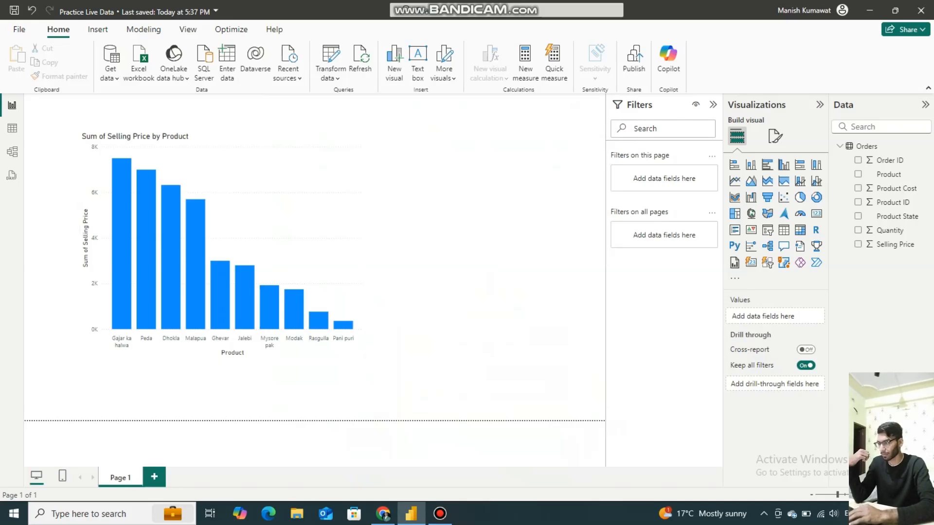
# Switch to Chrome and review the DAX Orders workbook, its SharePoint library and the Modak bar in the published Practice Live Data report.
pyautogui.click(383, 514)
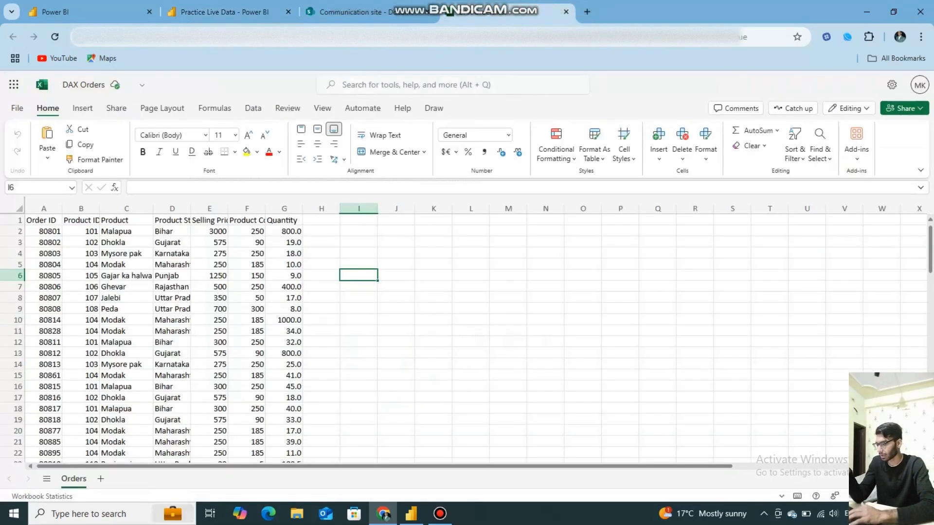
pyautogui.click(360, 12)
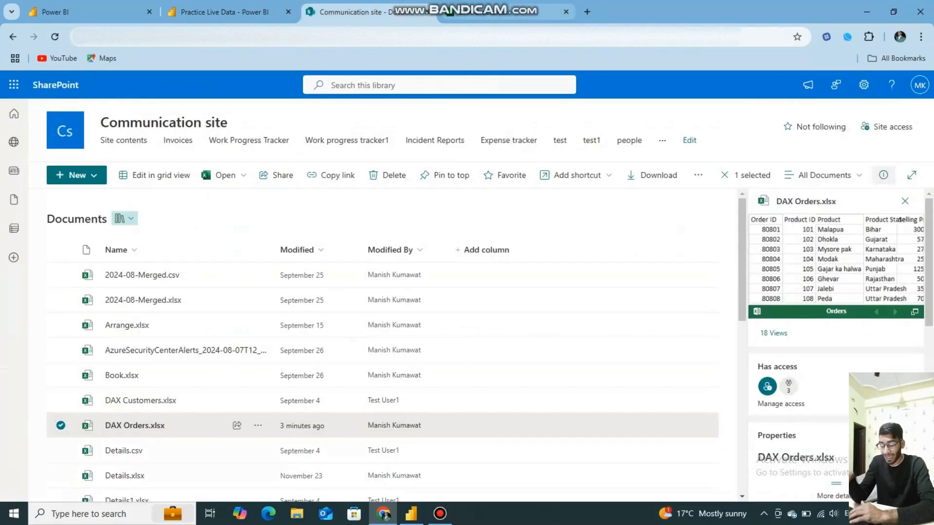
pyautogui.click(501, 12)
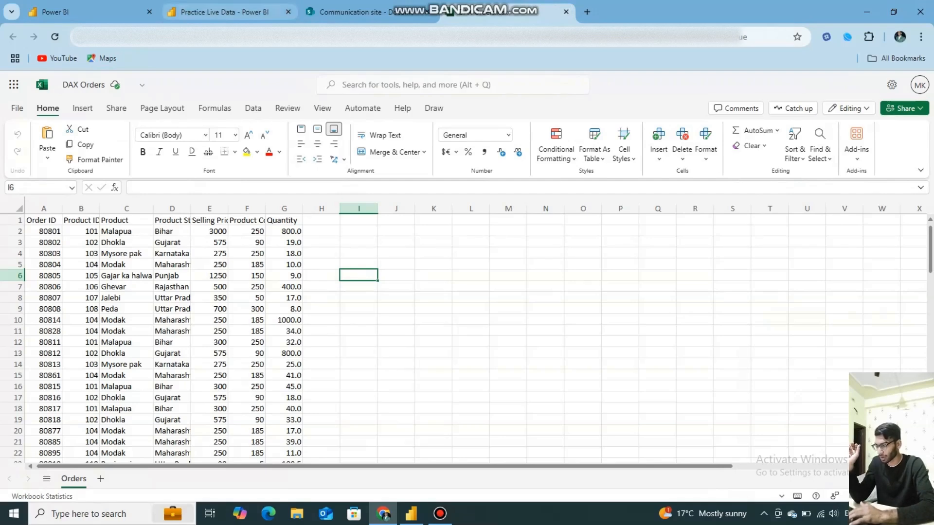
pyautogui.click(229, 11)
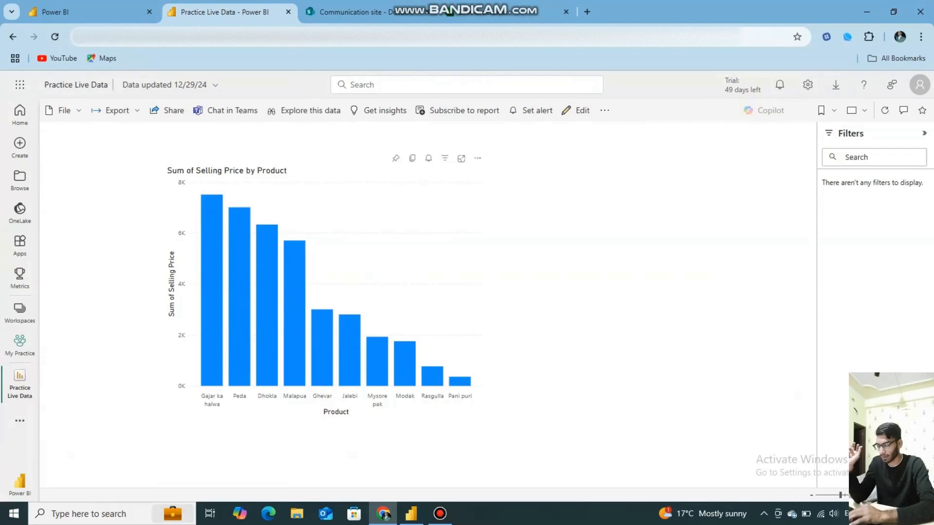
pyautogui.moveTo(405, 363)
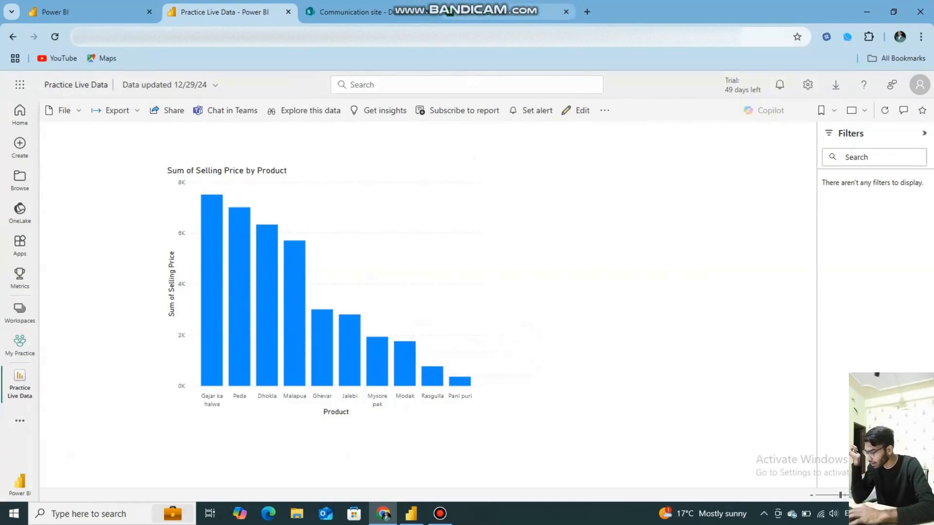
# In the DAX Orders workbook, set the selling price of the Modak order in cell E15 to 500.
pyautogui.click(506, 11)
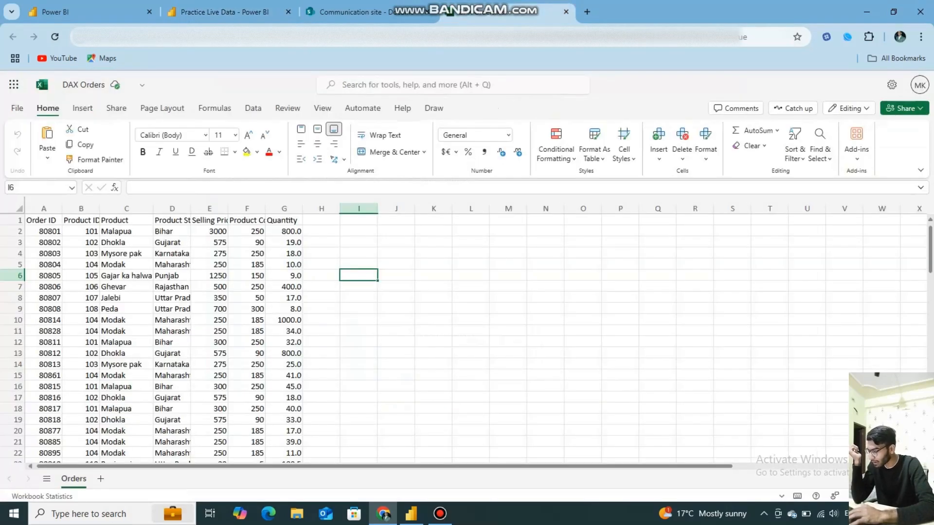
pyautogui.click(126, 376)
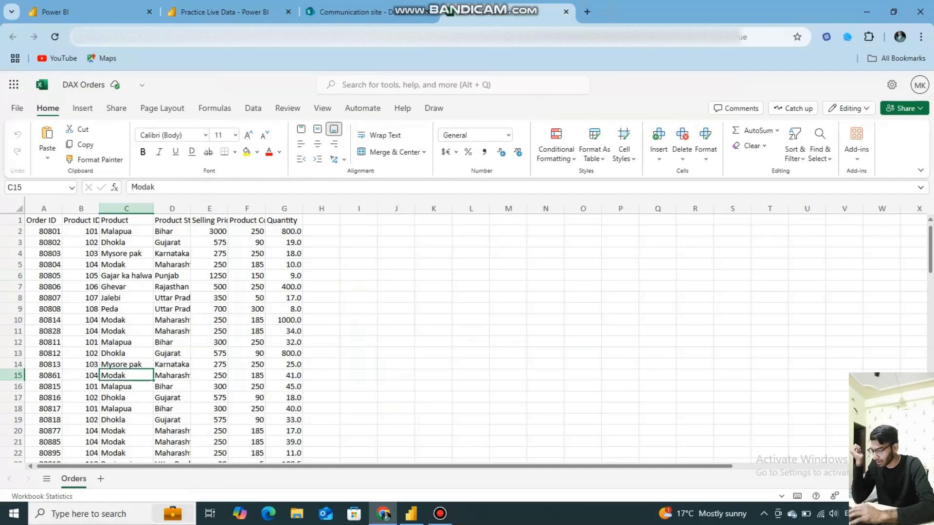
pyautogui.click(209, 375)
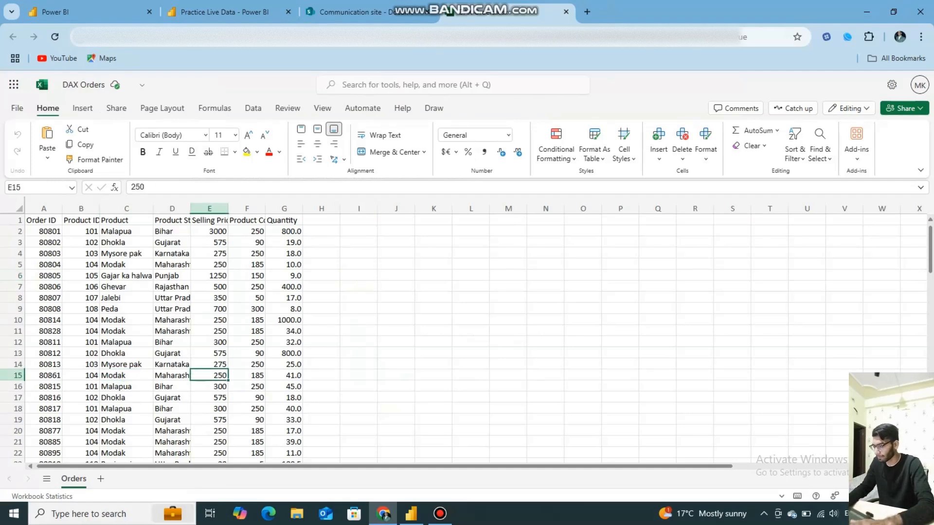
pyautogui.press('BackSpace')
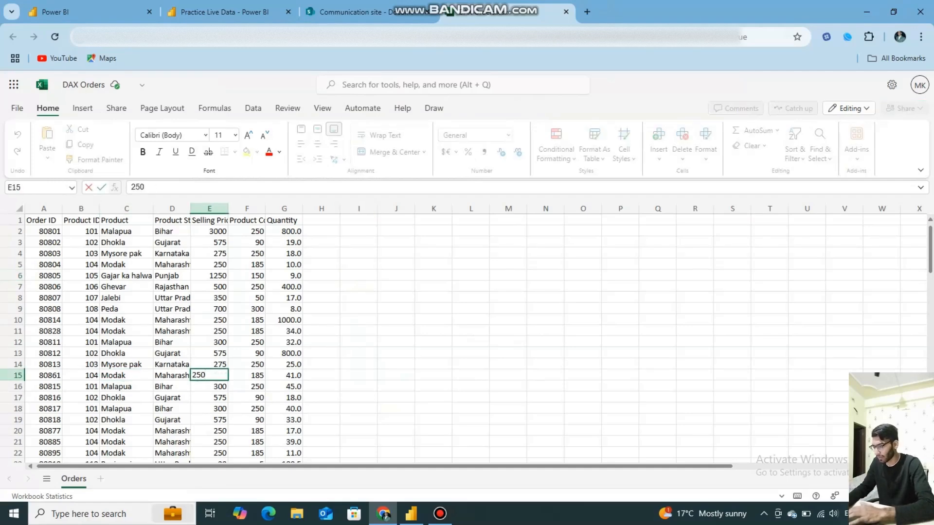
pyautogui.write('500')
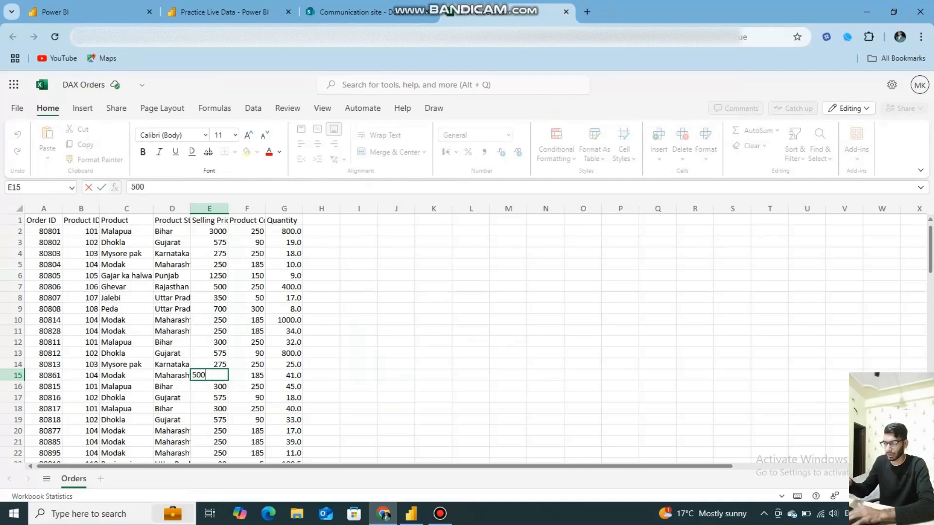
pyautogui.click(359, 387)
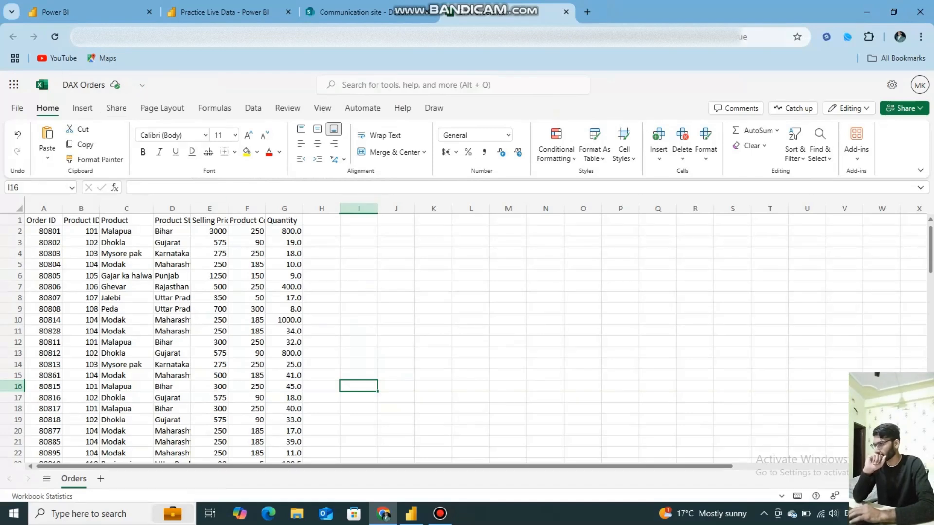
# Try to refresh the Practice Live Data semantic model on demand from the My Practice workspace.
pyautogui.click(225, 12)
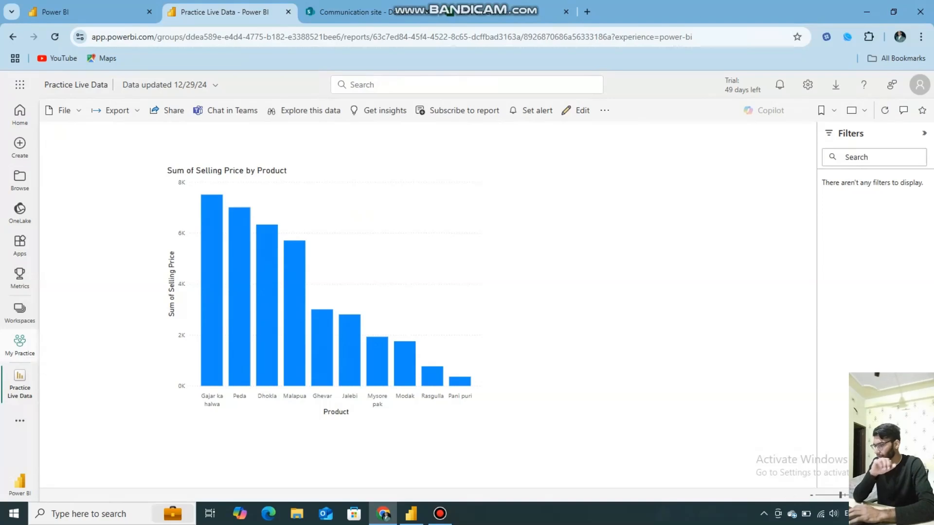
pyautogui.click(20, 343)
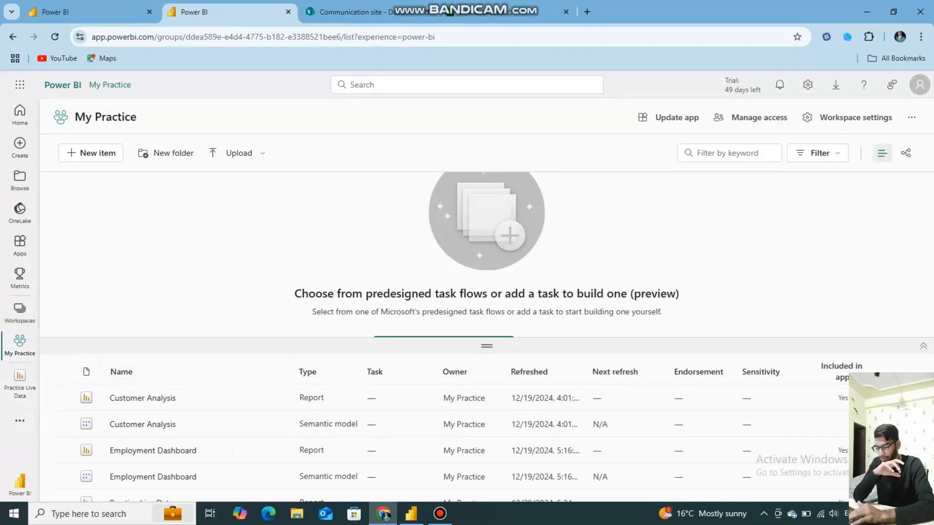
pyautogui.scroll(-1, 437, 443)
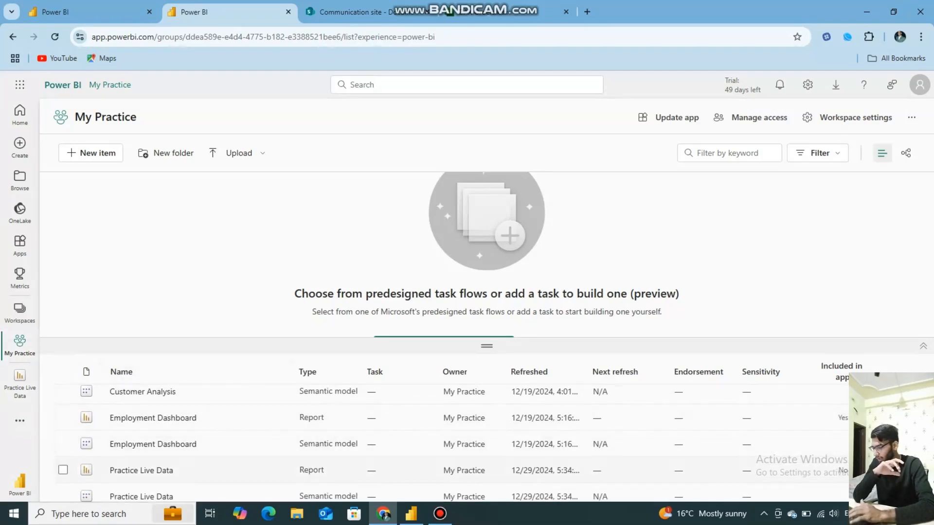
pyautogui.scroll(-1, 460, 443)
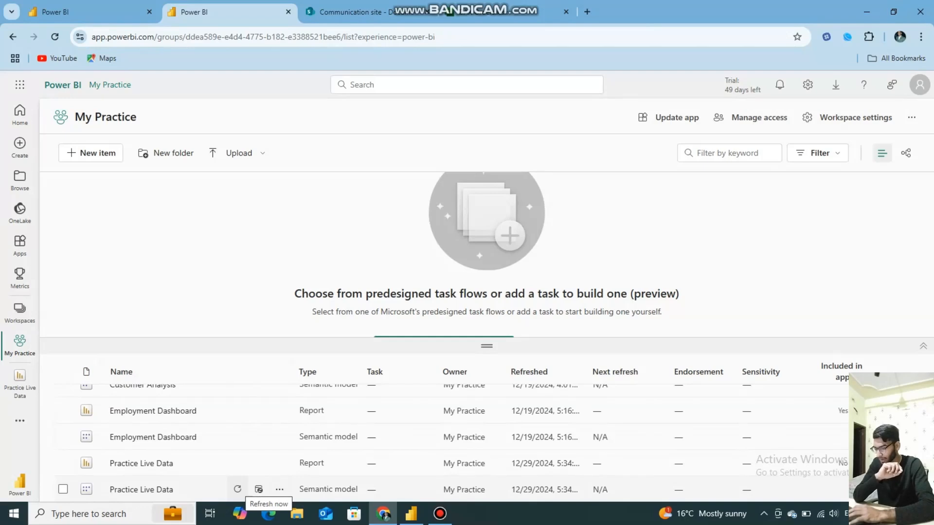
pyautogui.click(238, 490)
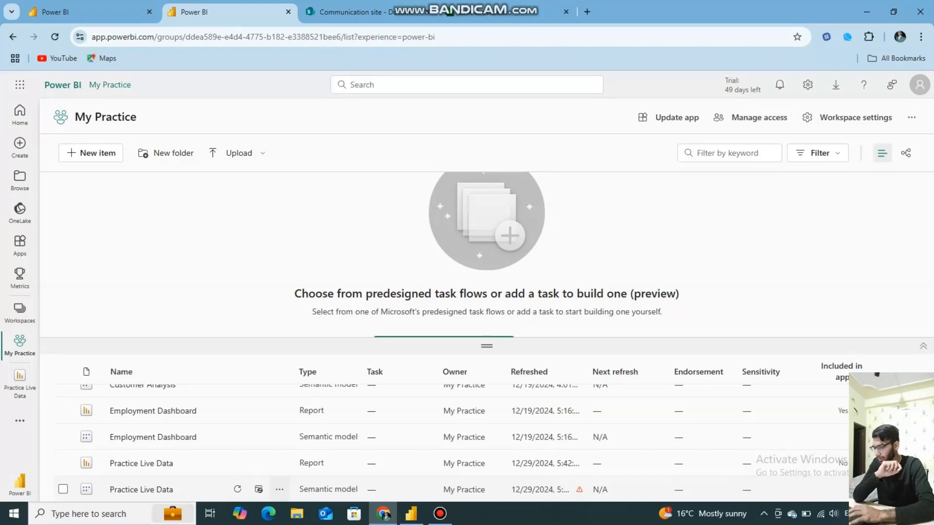
# Open the Practice Live Data semantic model's settings and start editing the credentials of its Web data source.
pyautogui.click(279, 490)
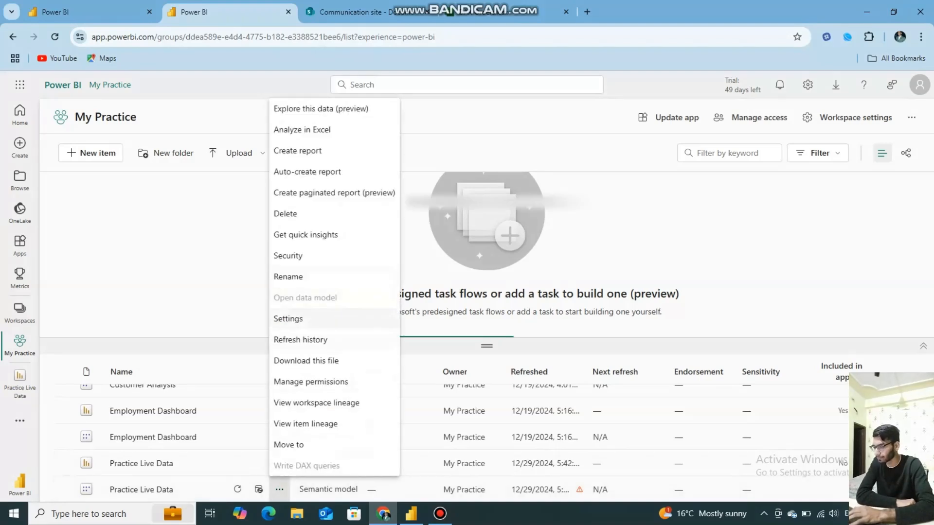
pyautogui.click(288, 319)
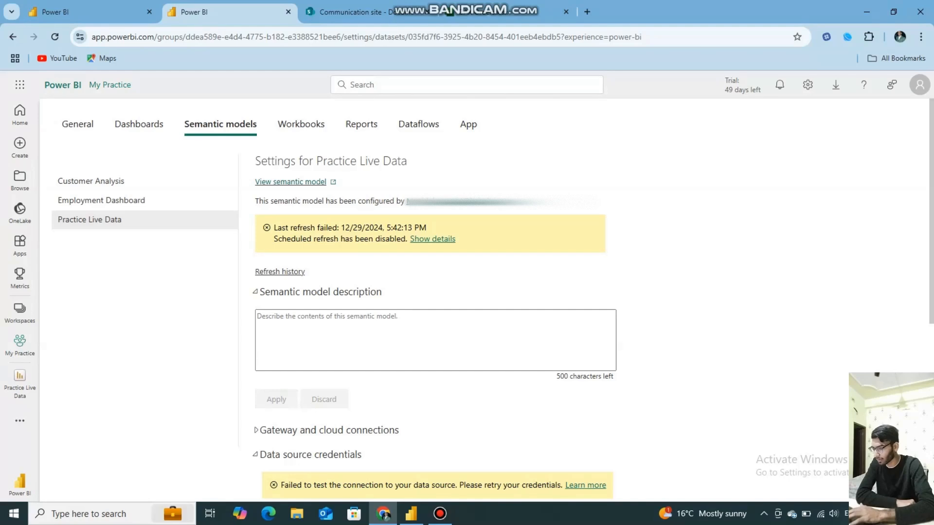
pyautogui.scroll(-3, 467, 300)
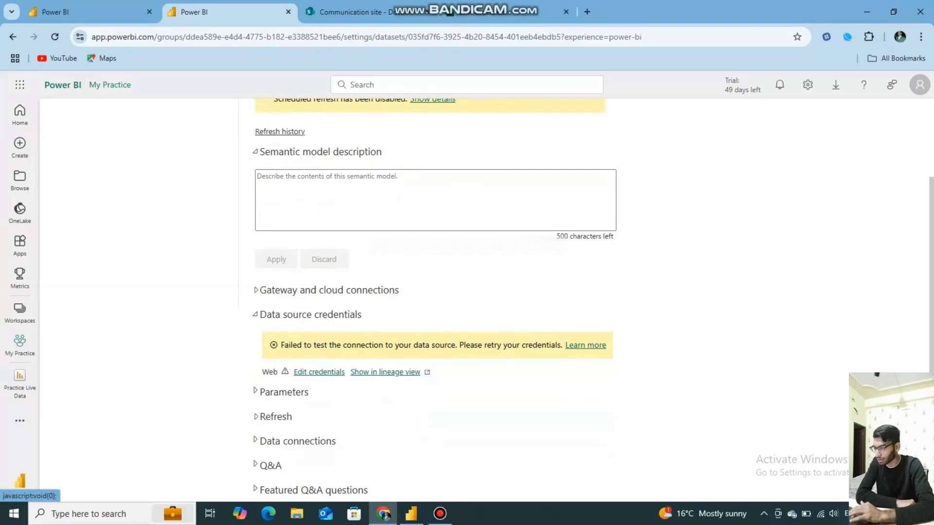
pyautogui.click(319, 372)
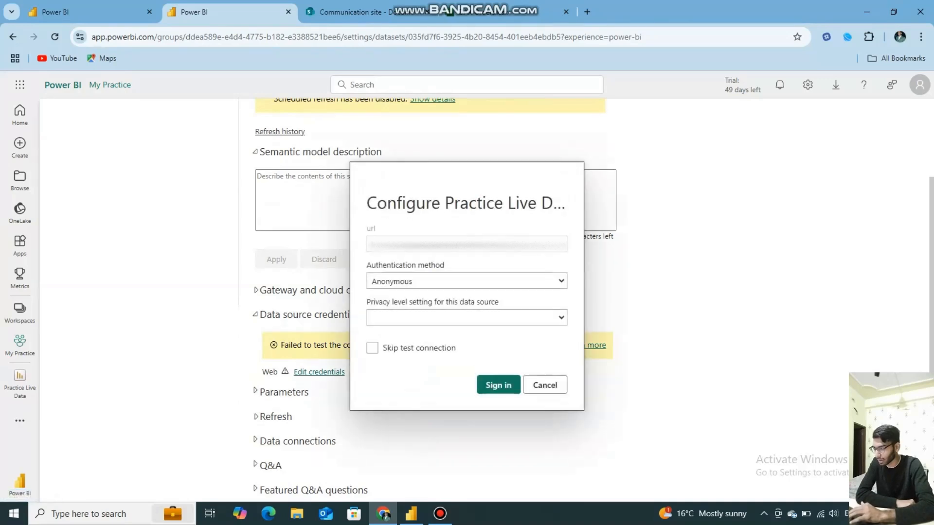
# Configure the data source with OAuth2 authentication and privacy level None, and sign in with the listed organizational Microsoft account.
pyautogui.click(467, 318)
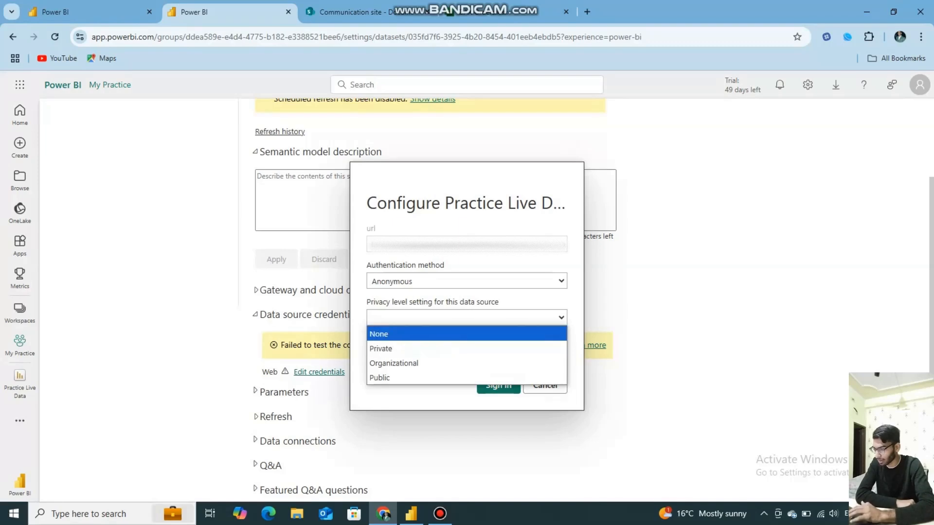
pyautogui.click(467, 281)
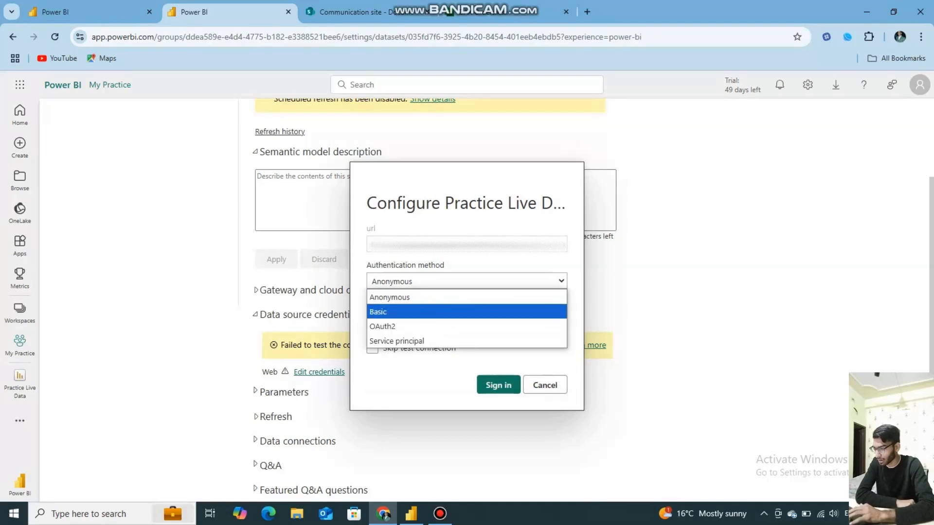
pyautogui.press('Return')
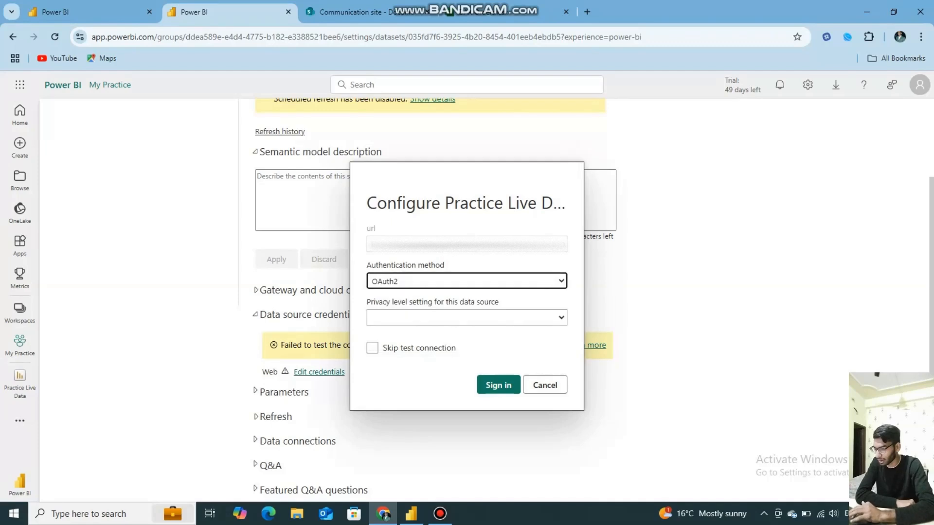
pyautogui.click(466, 318)
pyautogui.click(466, 334)
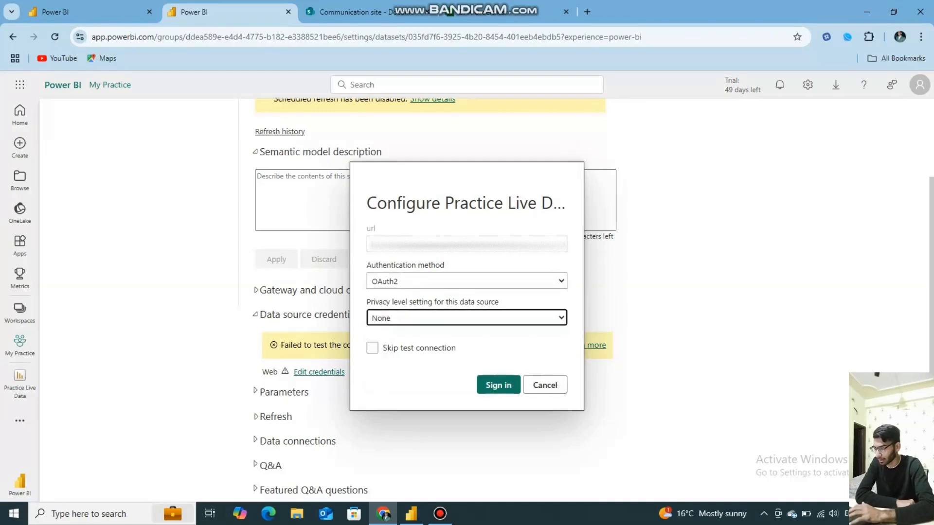
pyautogui.click(498, 385)
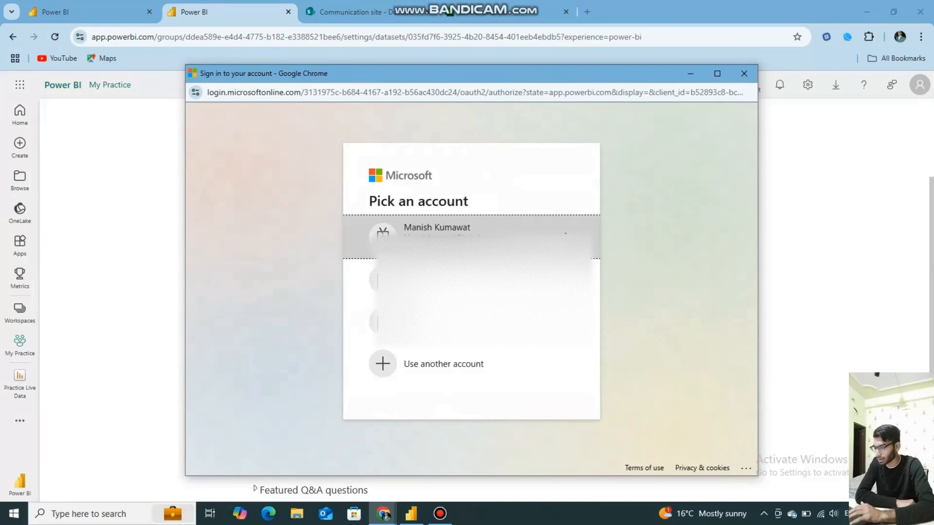
pyautogui.click(467, 240)
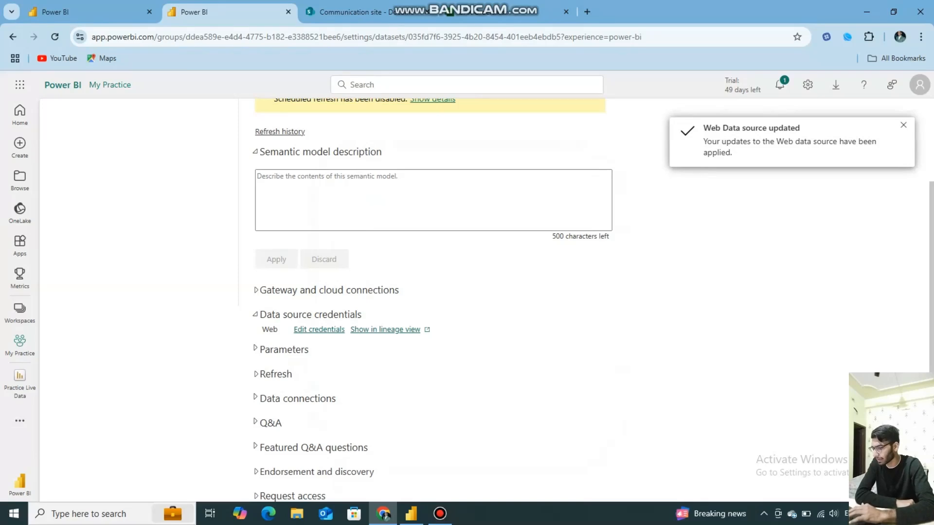
# Return to the My Practice workspace and refresh the Practice Live Data semantic model again.
pyautogui.click(19, 345)
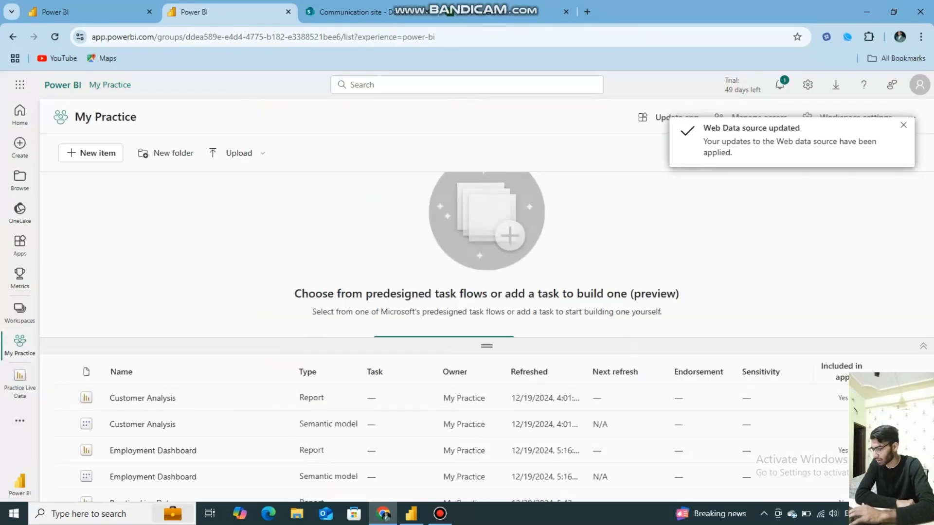
pyautogui.scroll(-1, 438, 438)
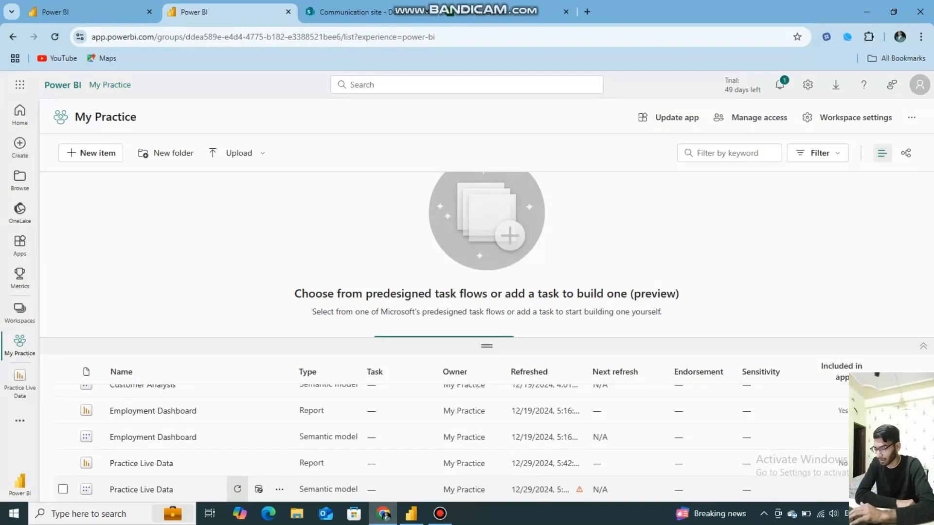
pyautogui.click(237, 489)
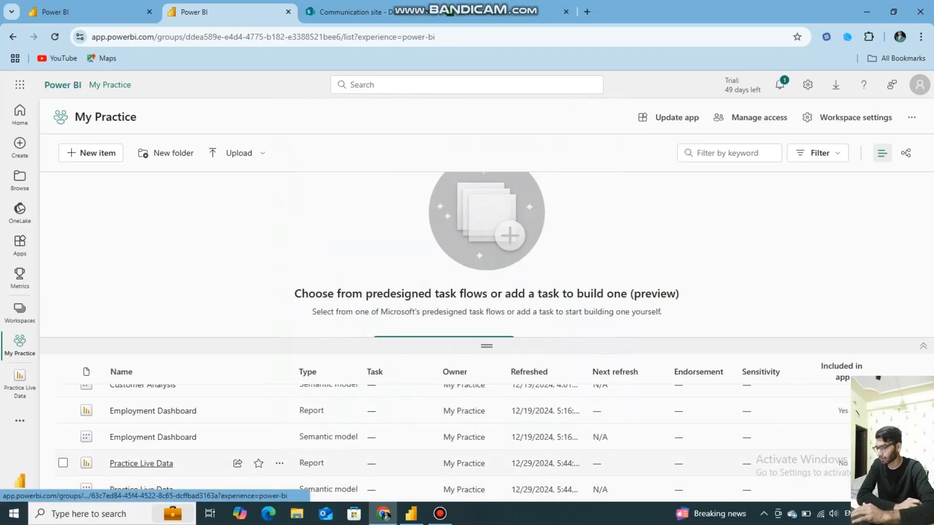
# Open the Practice Live Data report, reload the page and check the Modak bar's sum of selling price.
pyautogui.click(141, 464)
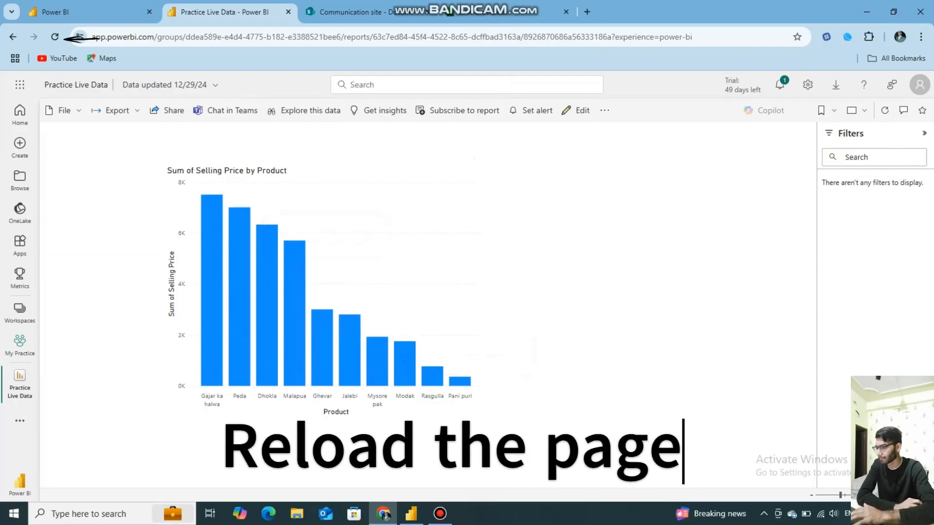
pyautogui.click(55, 36)
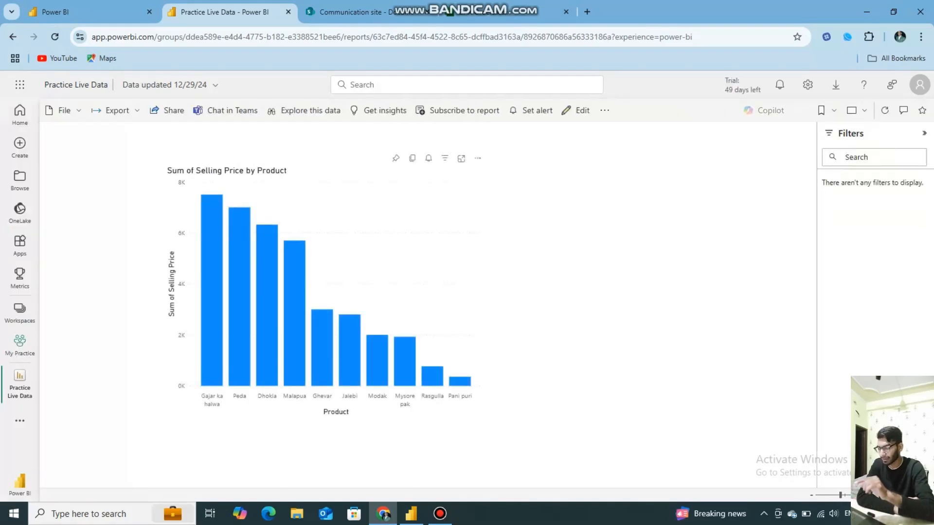
pyautogui.moveTo(378, 365)
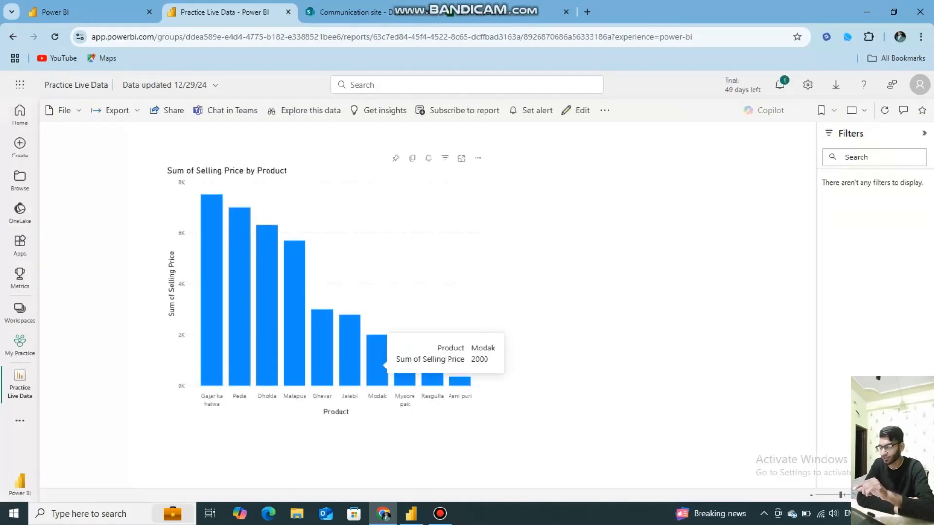